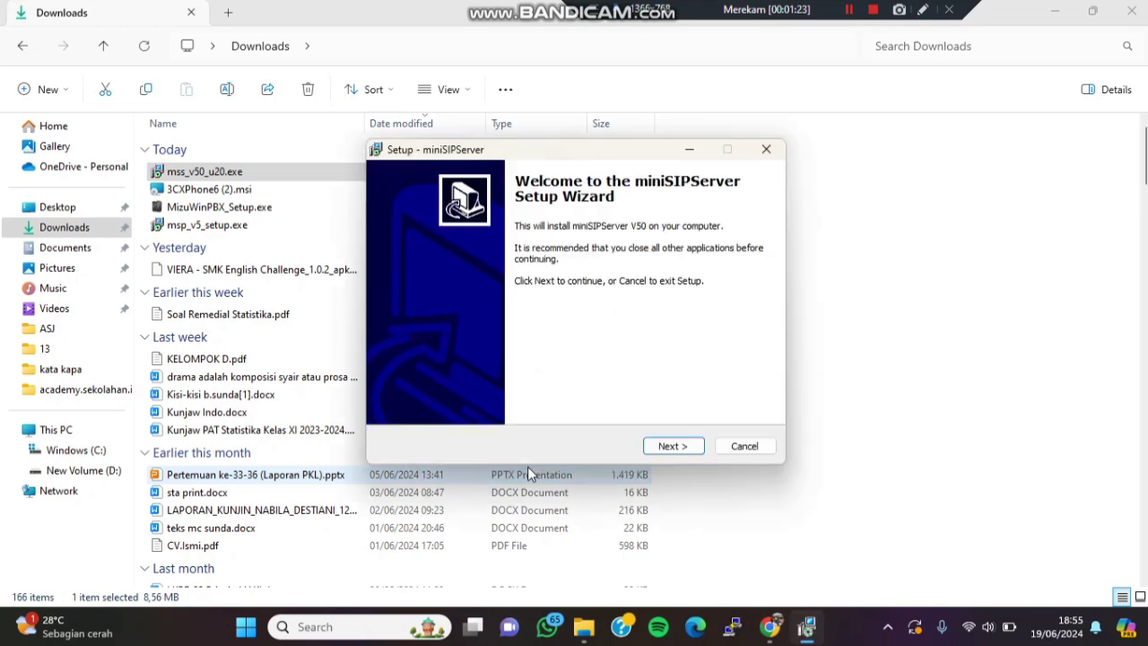
# - Install miniSIPServer V50 with default location and Start menu folder, no desktop icon, then launch it
pyautogui.click(673, 447)
pyautogui.click(465, 395)
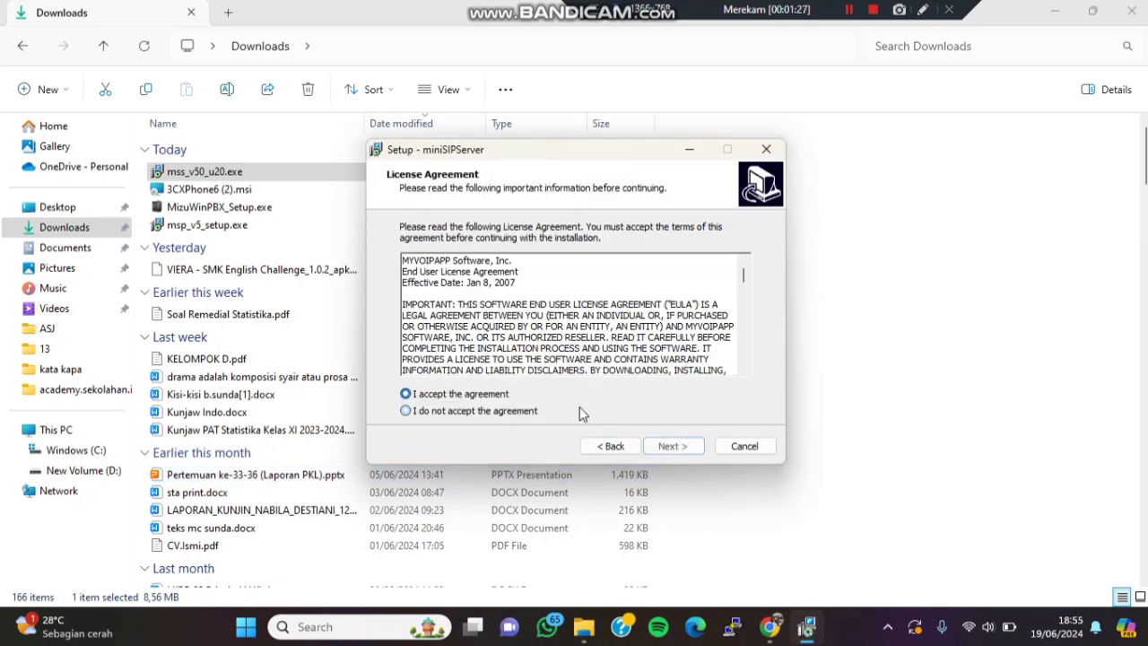
pyautogui.click(673, 446)
pyautogui.click(673, 446)
pyautogui.click(673, 446)
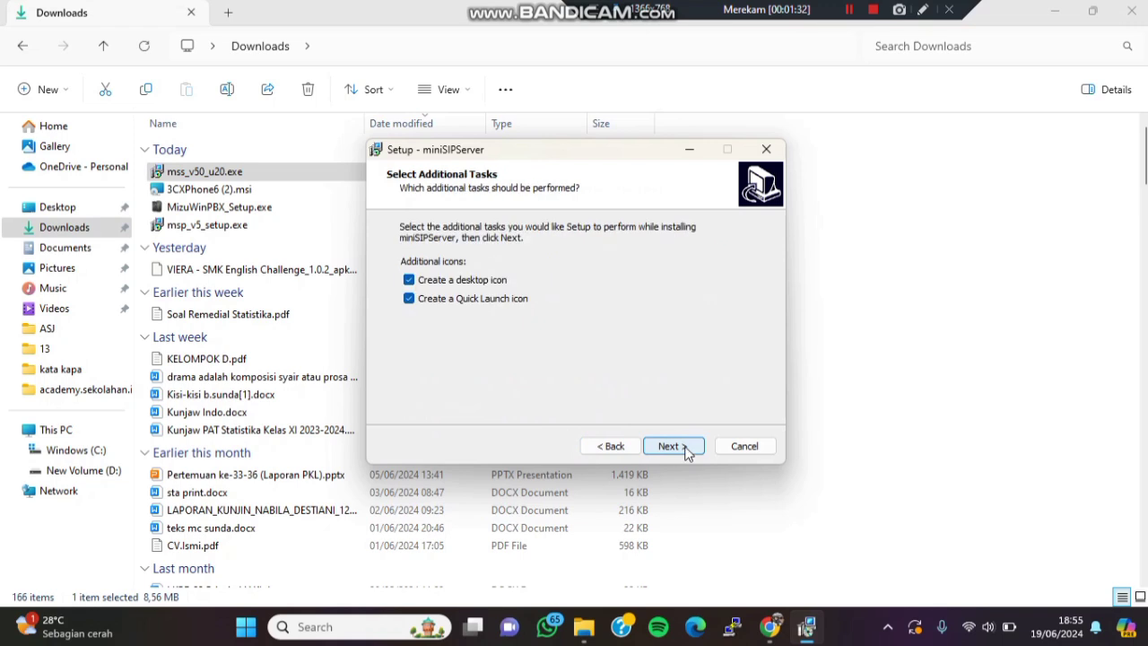
pyautogui.click(409, 280)
pyautogui.click(671, 446)
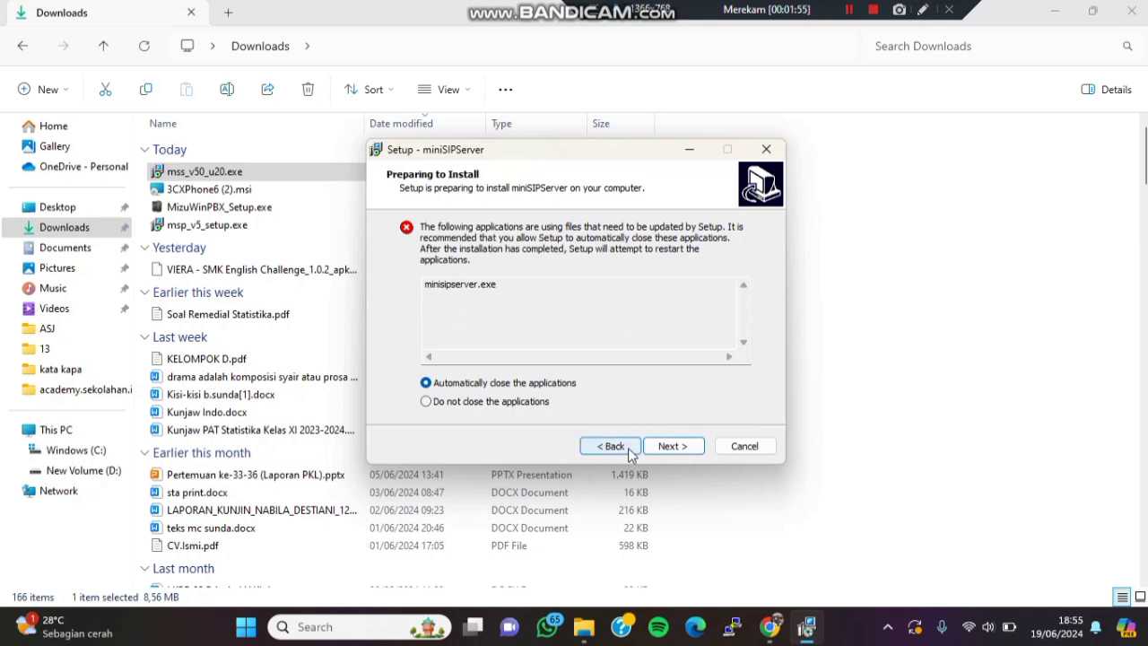
pyautogui.click(671, 445)
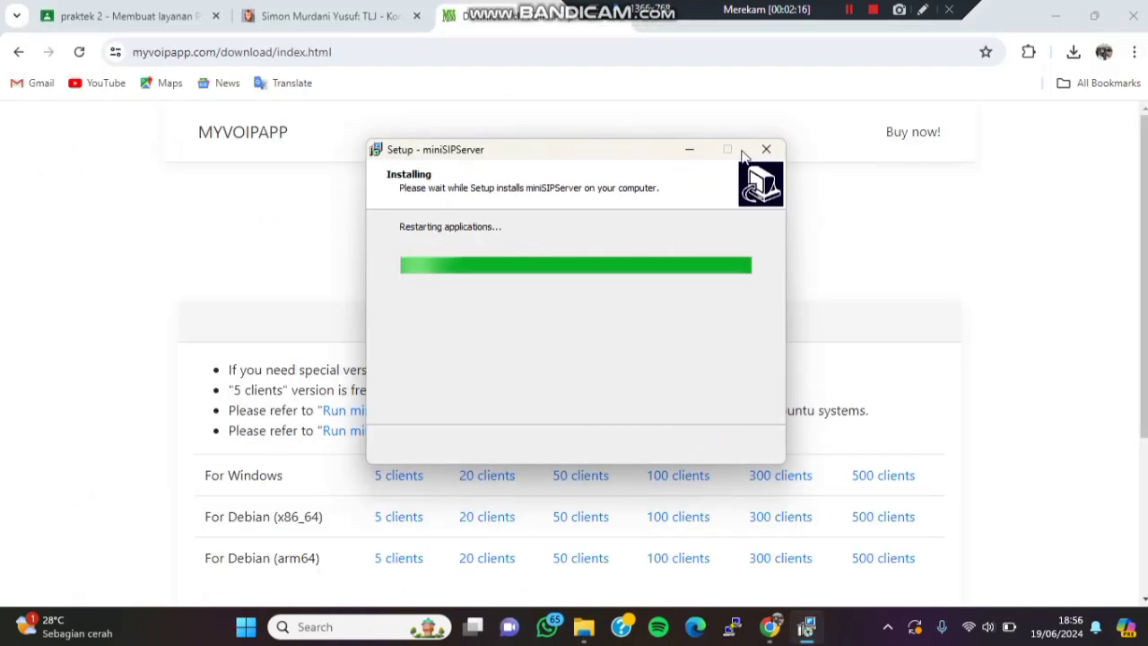
pyautogui.click(672, 443)
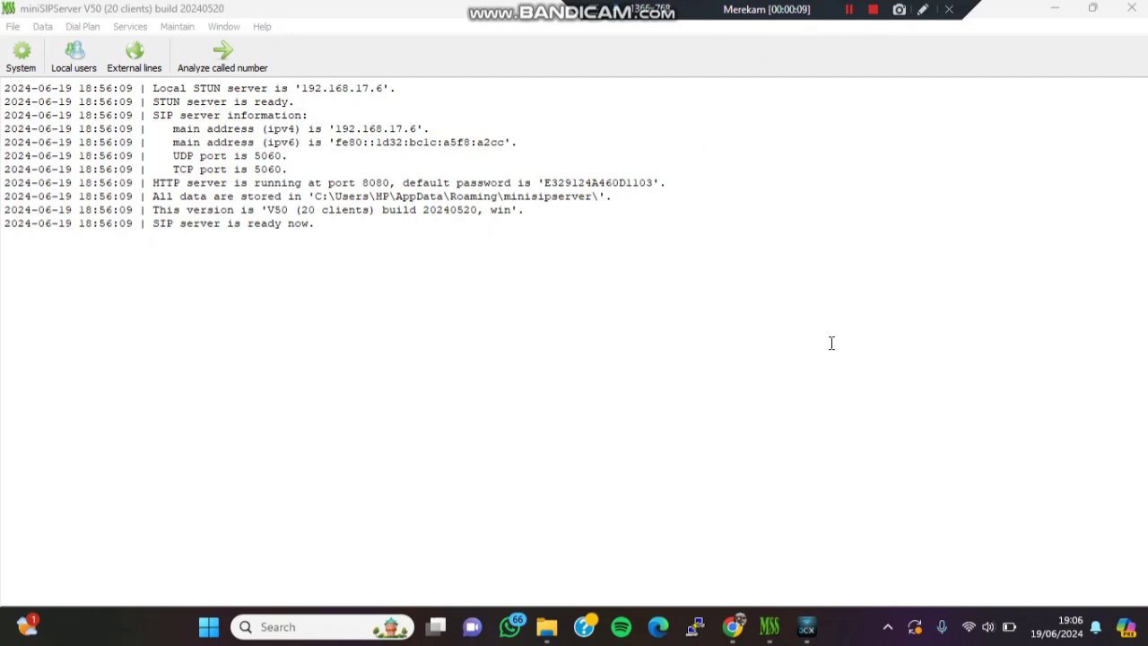
# - Run ipconfig in Command Prompt, copy the Wi-Fi IPv4 address 192.168.0.107, and close the window
pyautogui.press('super+r')
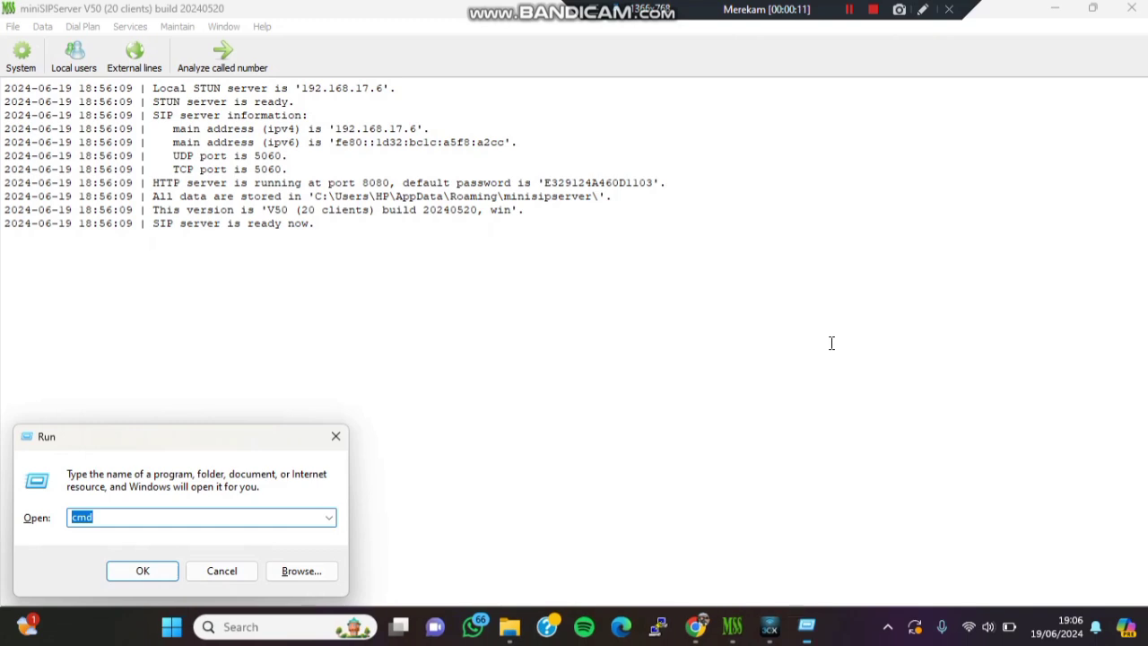
pyautogui.press('Escape')
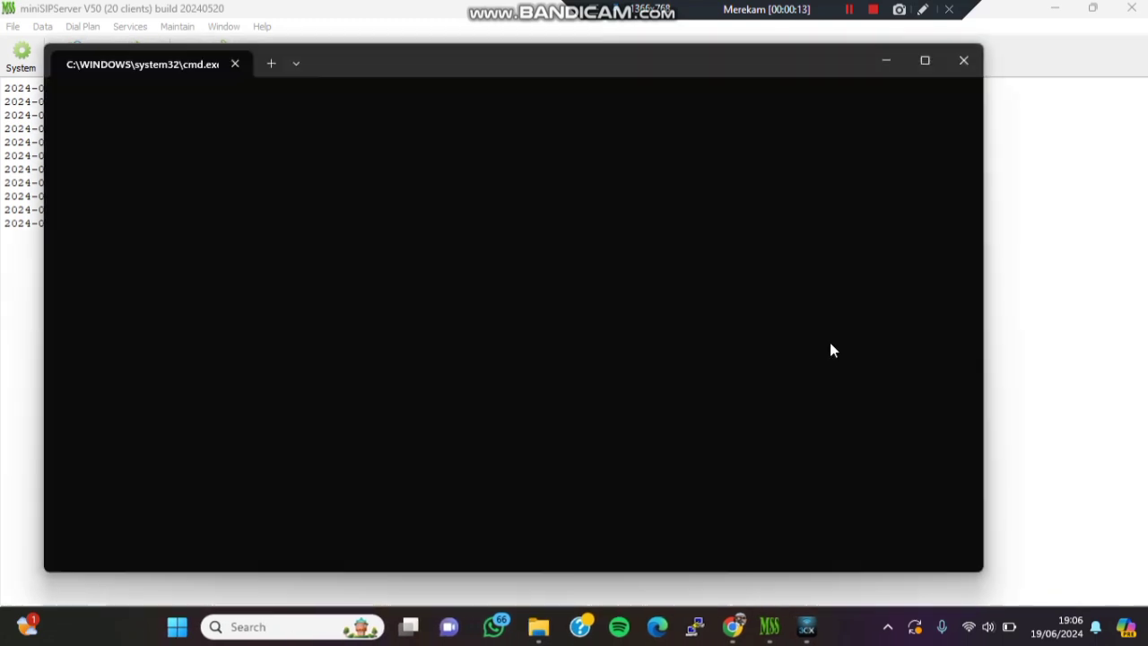
pyautogui.write('ipconfig')
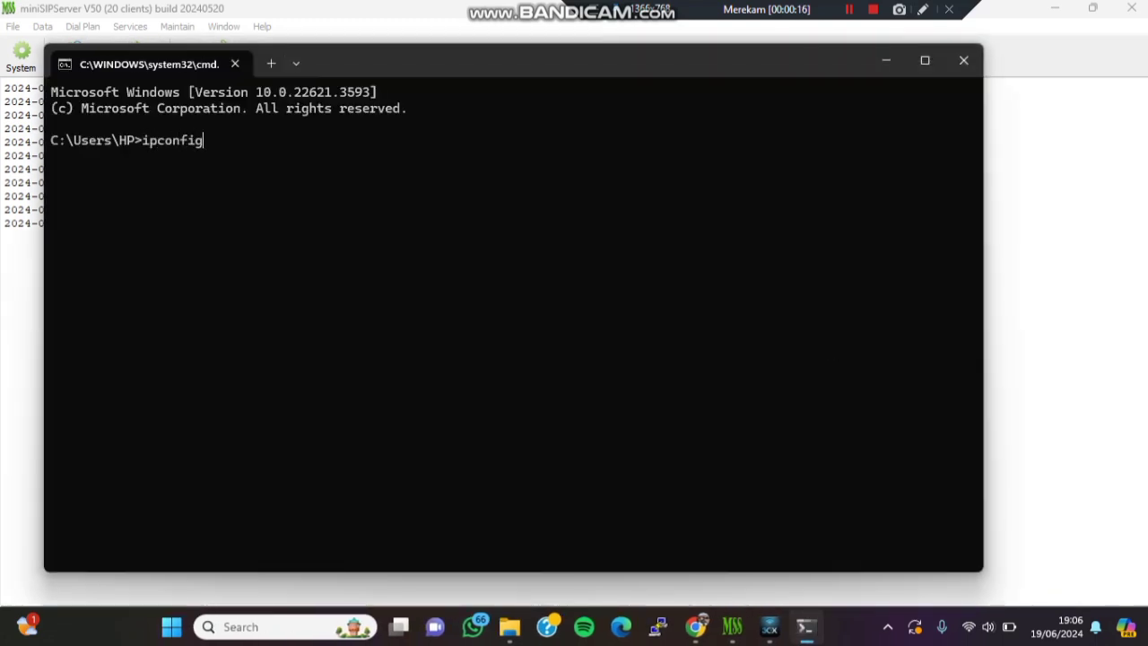
pyautogui.press('Return')
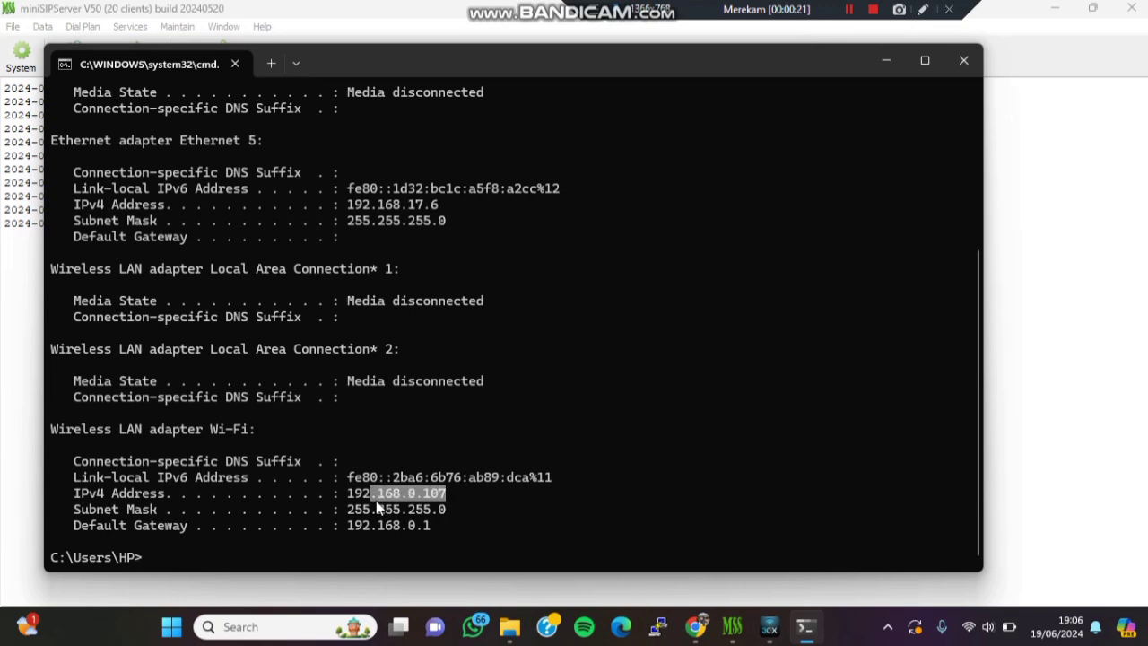
pyautogui.moveTo(376, 505); pyautogui.dragTo(355, 501)
pyautogui.hotkey('ctrl', 'c')
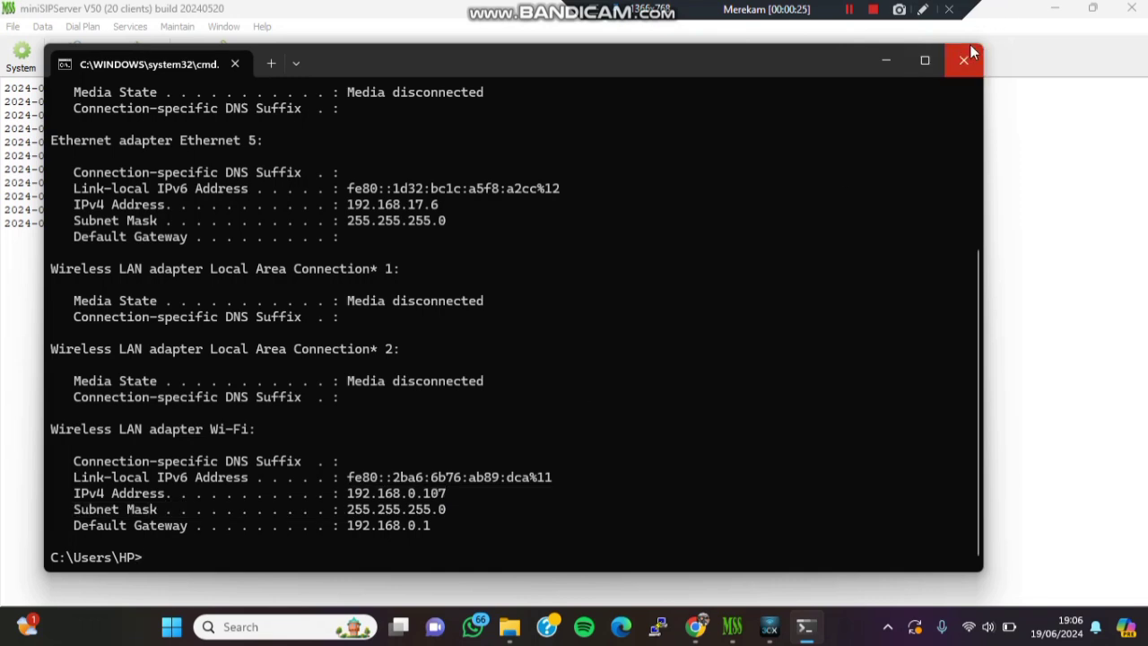
pyautogui.click(960, 60)
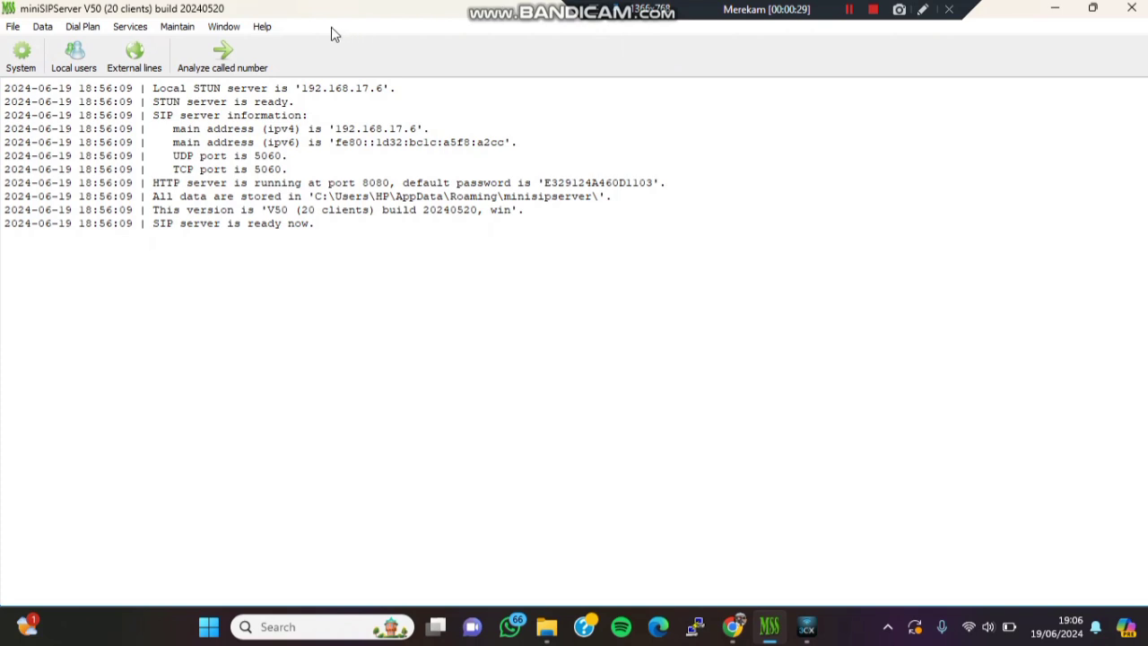
# - In System settings, replace the primary STUN server address with 192.168.0.107
pyautogui.click(25, 59)
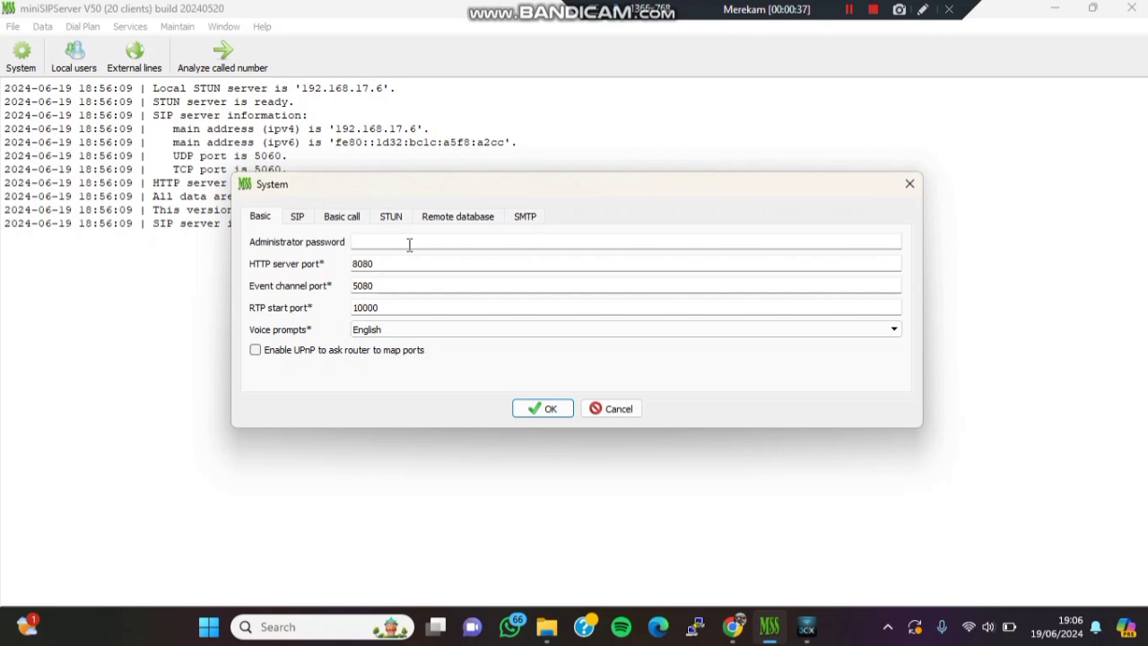
pyautogui.click(300, 218)
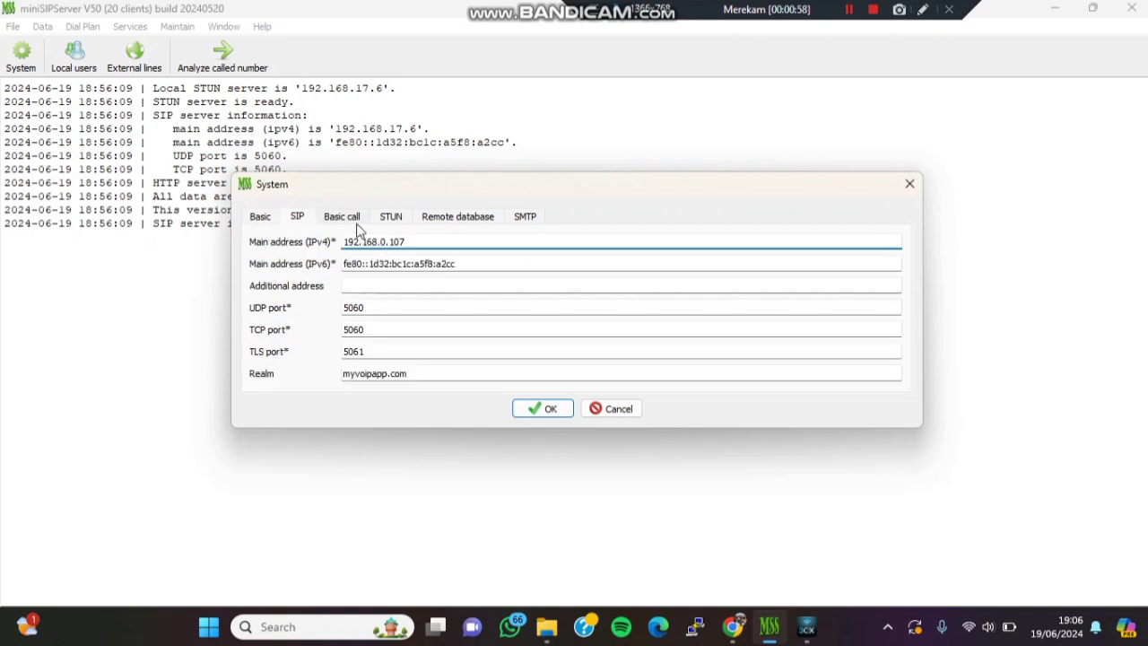
pyautogui.click(353, 219)
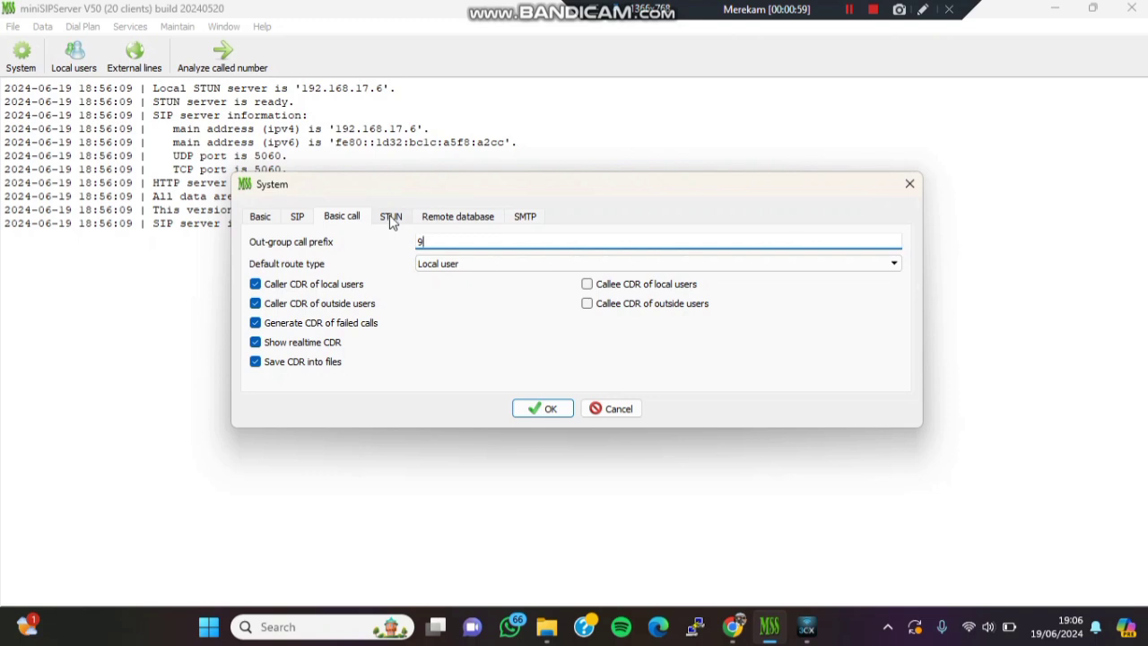
pyautogui.click(392, 218)
pyautogui.click(447, 248)
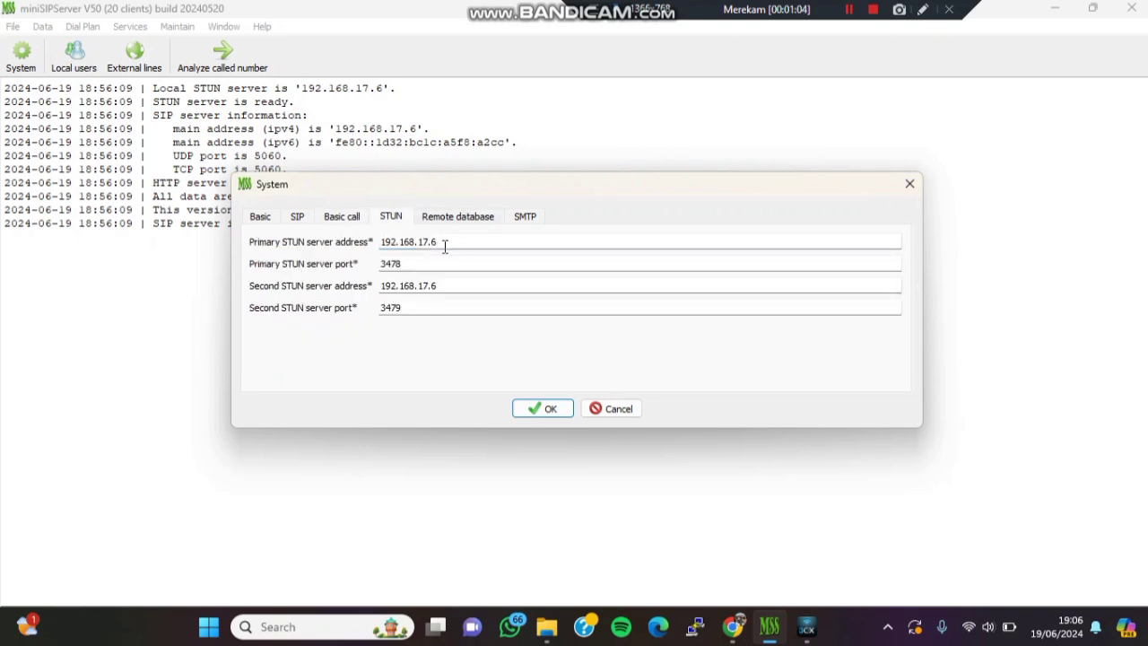
pyautogui.moveTo(439, 249); pyautogui.dragTo(380, 246)
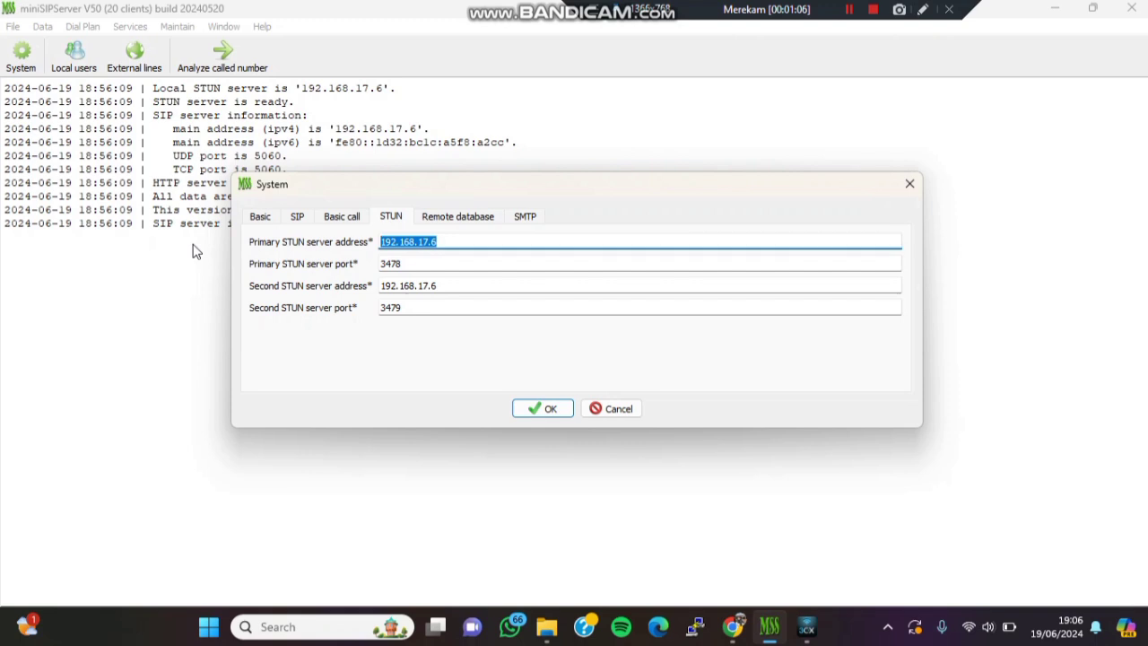
pyautogui.press('BackSpace')
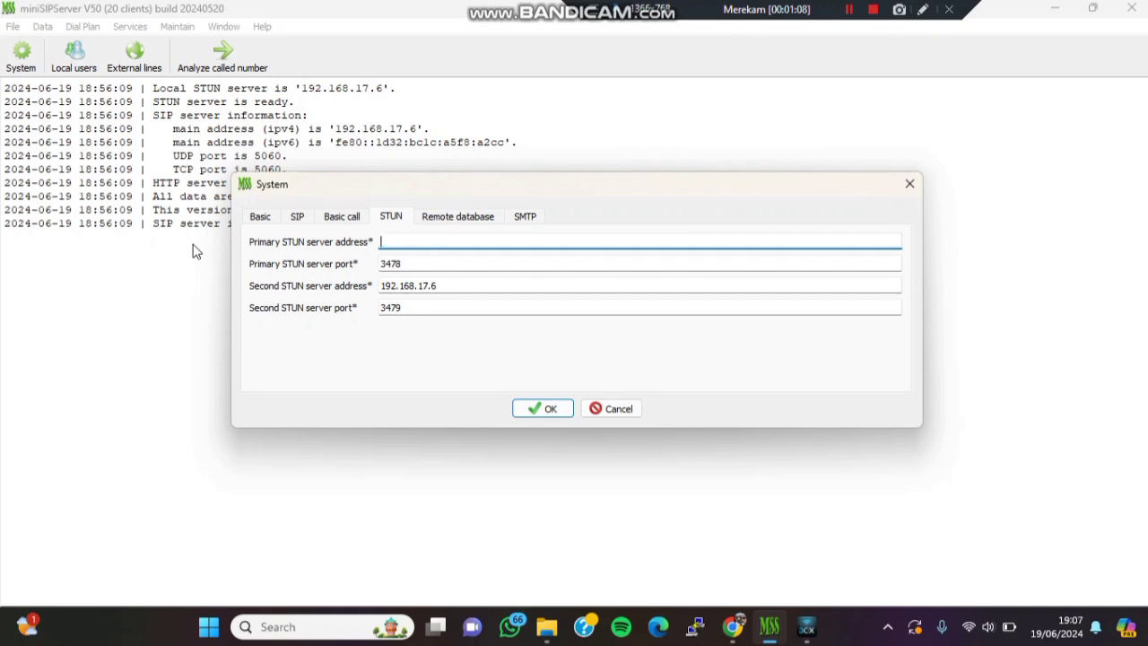
pyautogui.write('192.168.0.107')
# - Review the remote database, SMTP and call settings, then save the system settings
pyautogui.click(460, 224)
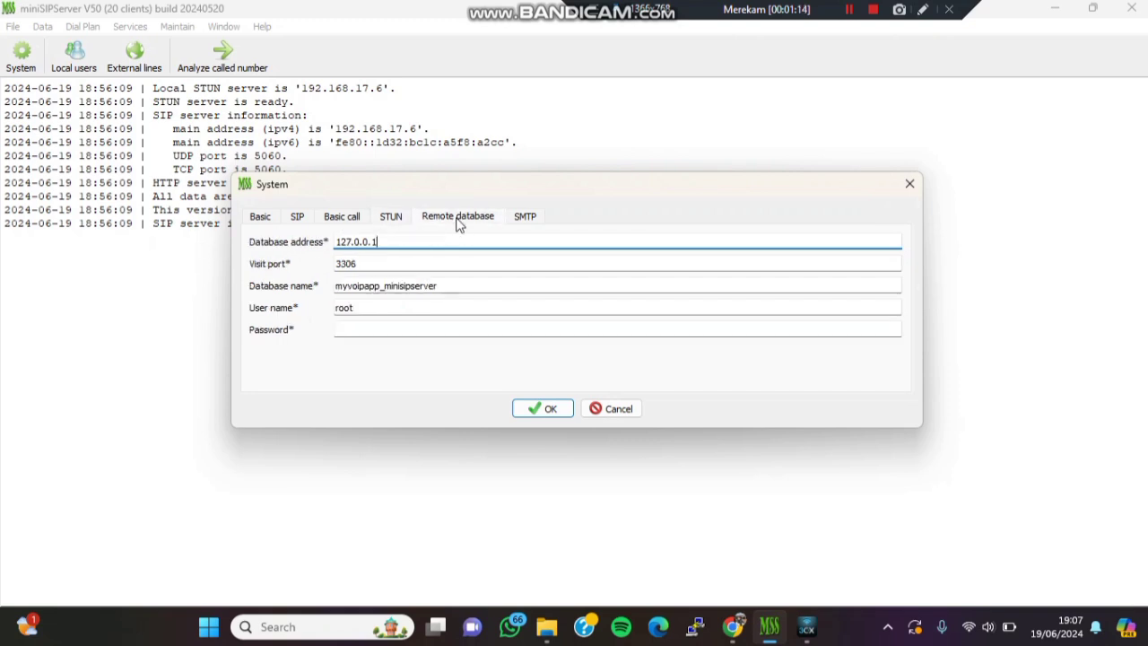
pyautogui.click(518, 217)
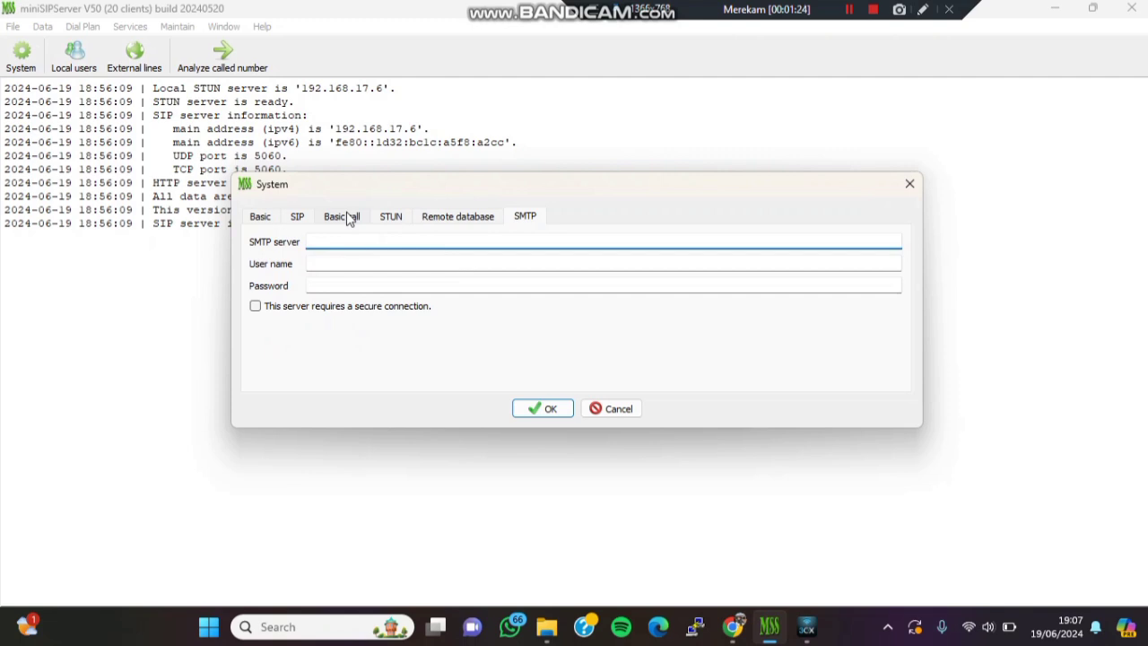
pyautogui.click(349, 220)
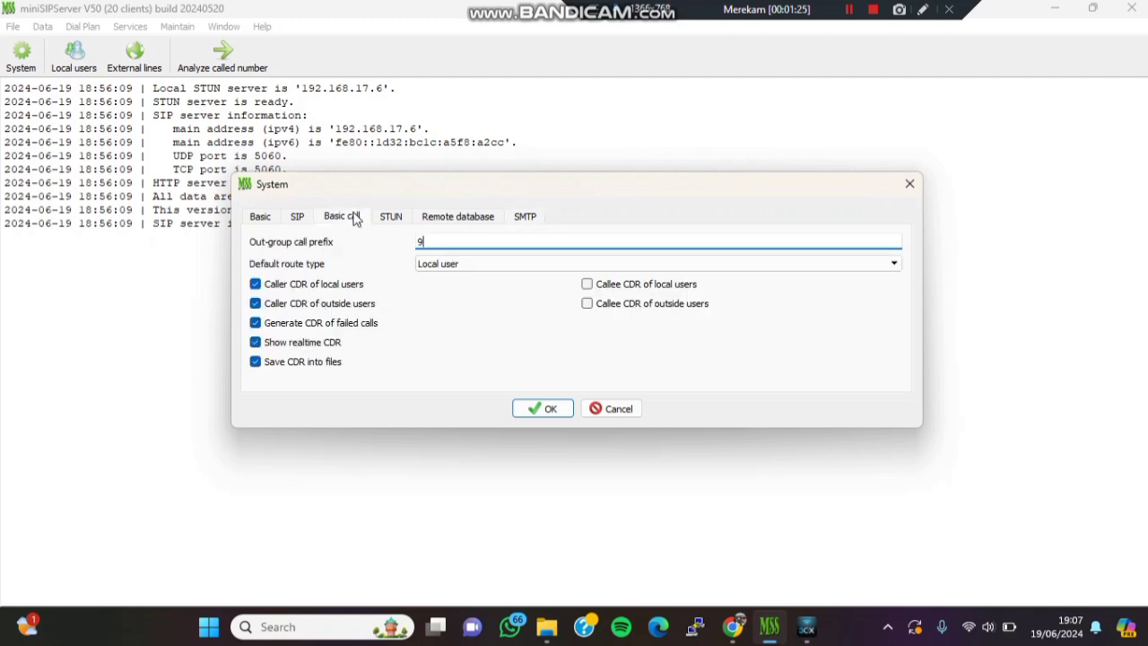
pyautogui.click(403, 222)
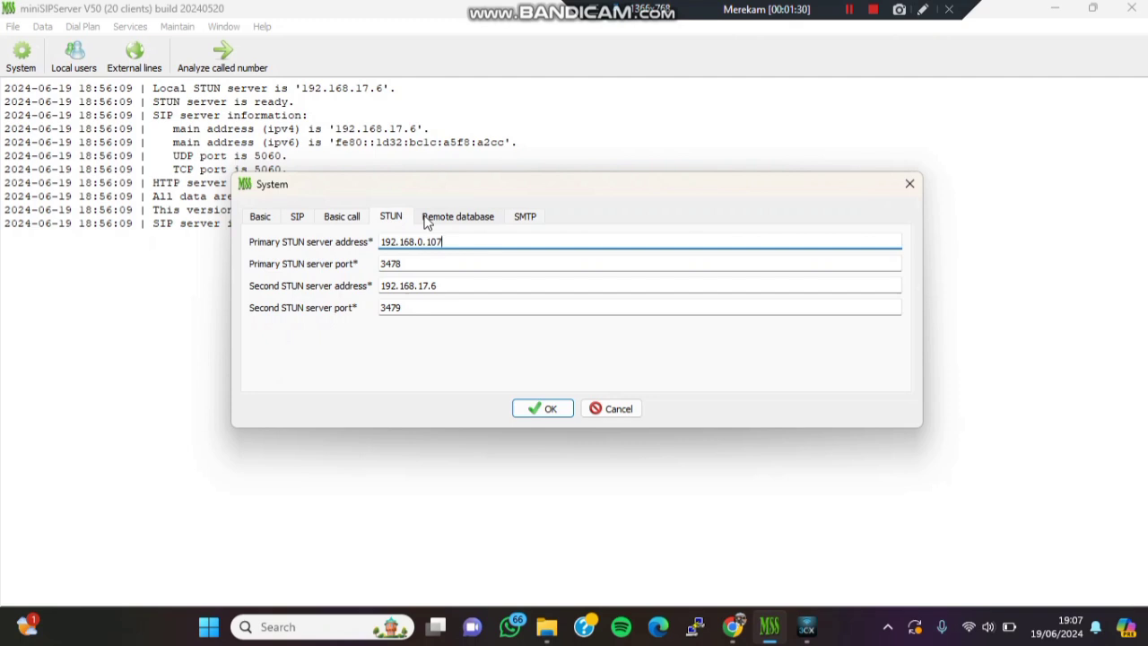
pyautogui.click(439, 218)
pyautogui.click(524, 217)
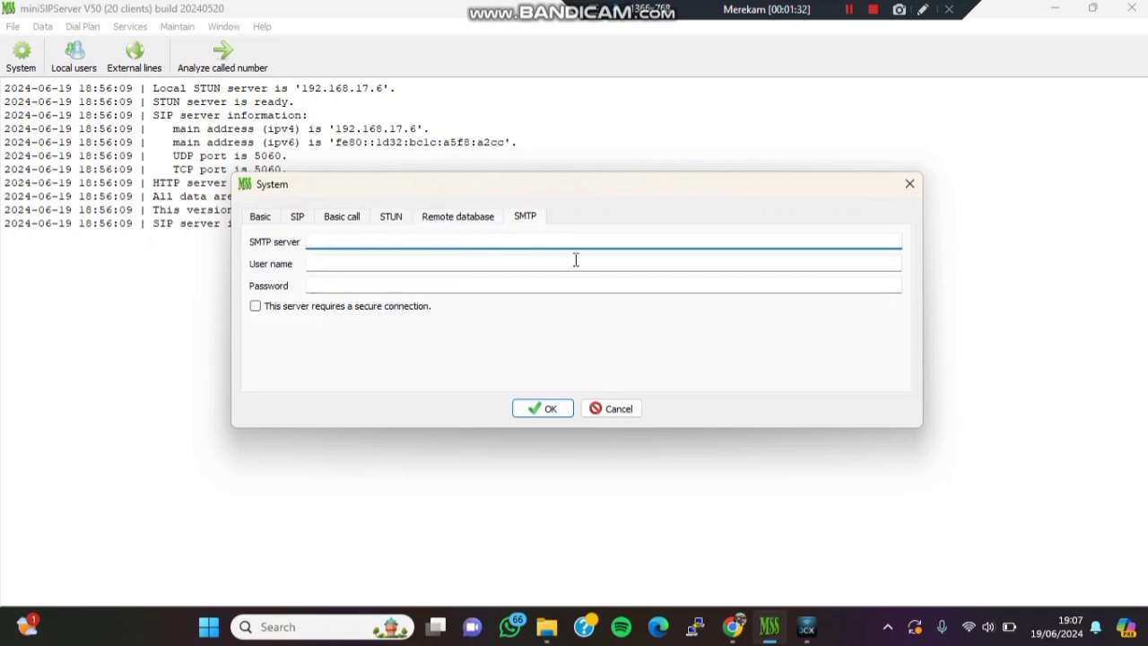
pyautogui.click(541, 409)
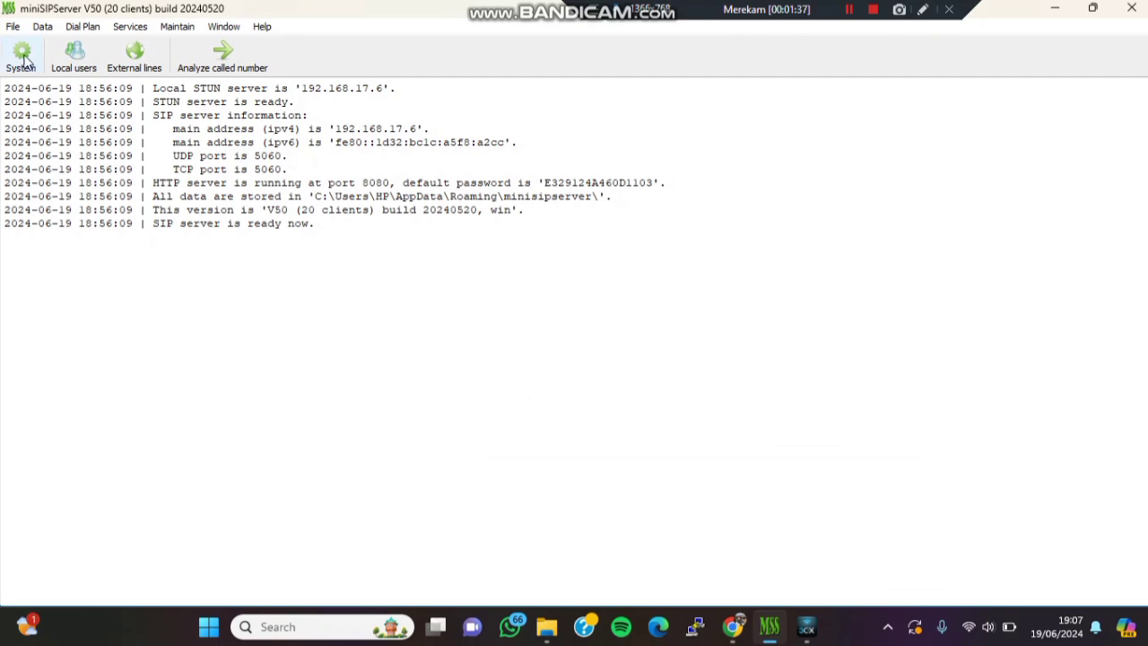
# - Inspect existing local user 100's account details in the Local users list
pyautogui.click(74, 53)
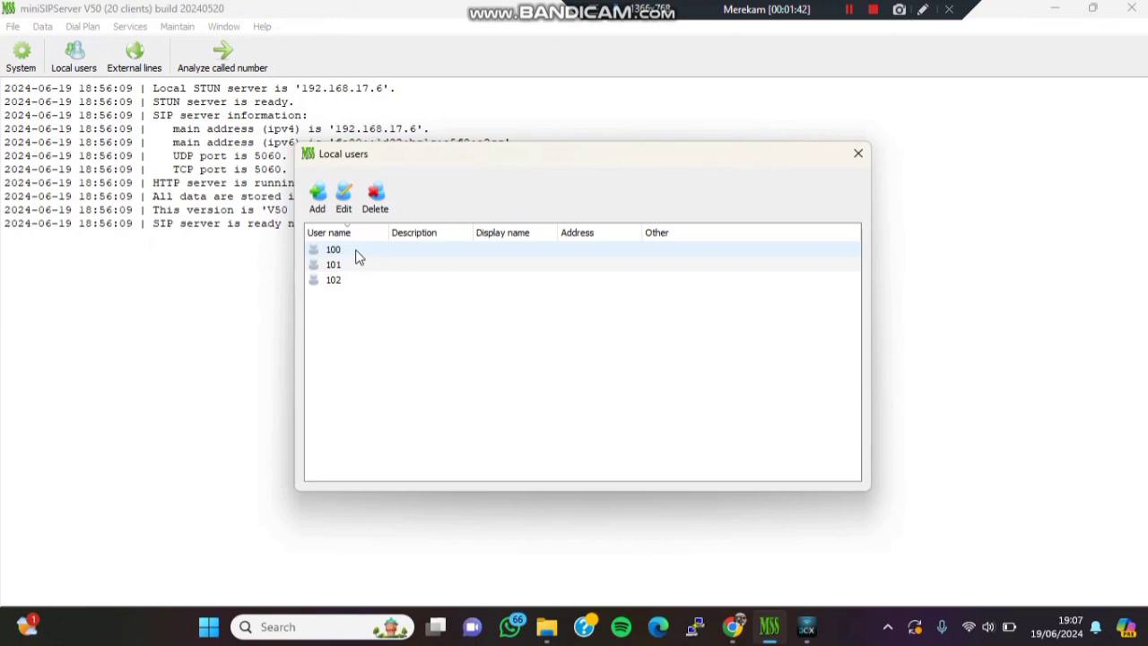
pyautogui.click(358, 258)
pyautogui.doubleClick(357, 257)
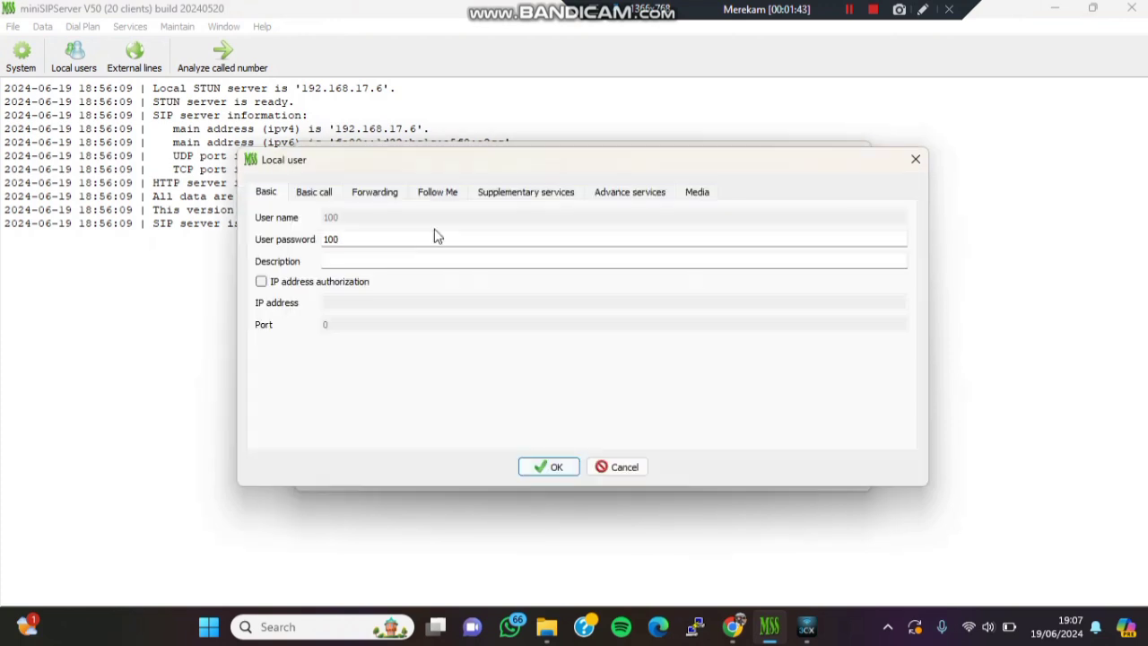
pyautogui.click(549, 466)
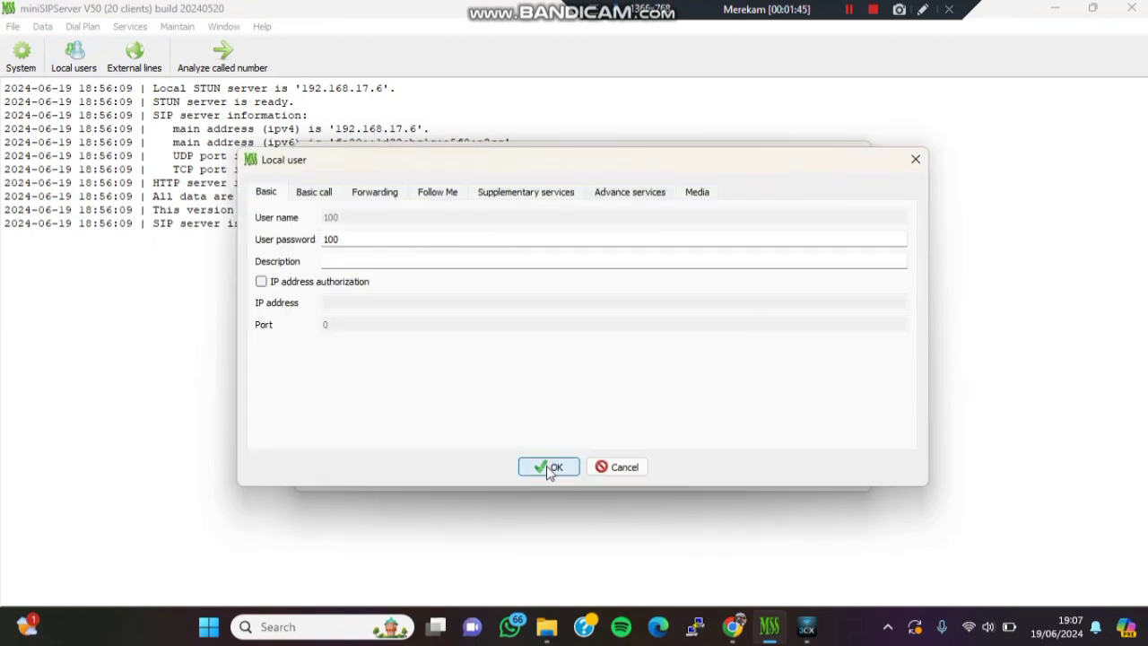
# - Launch miniSIPPhone from the Start search
pyautogui.press('super')
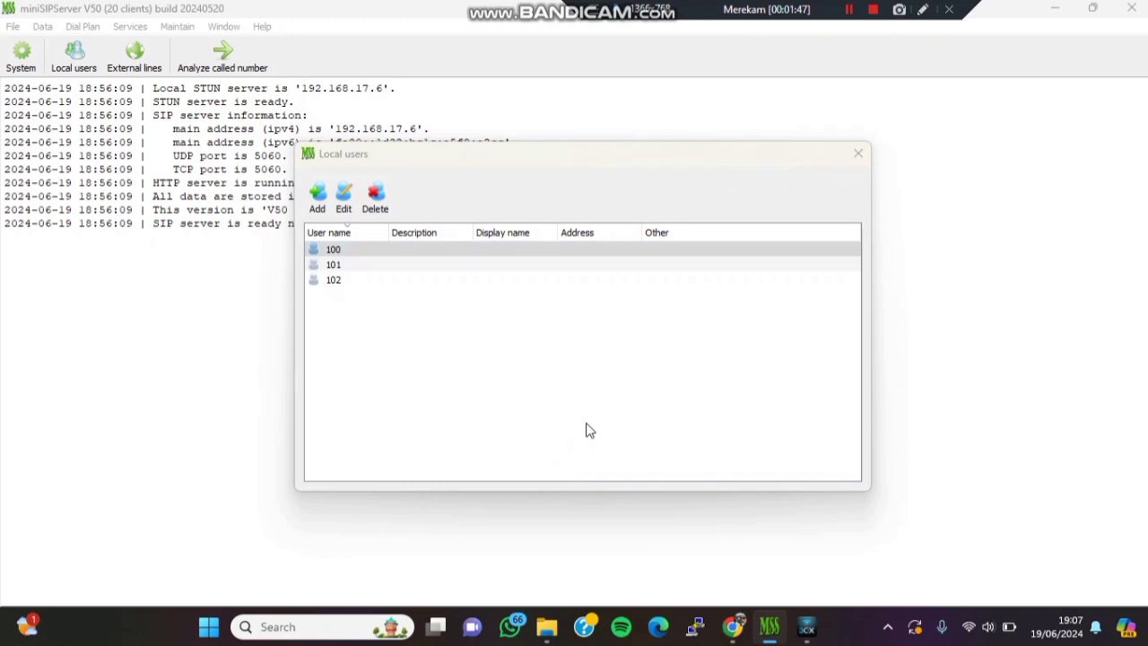
pyautogui.write('mini')
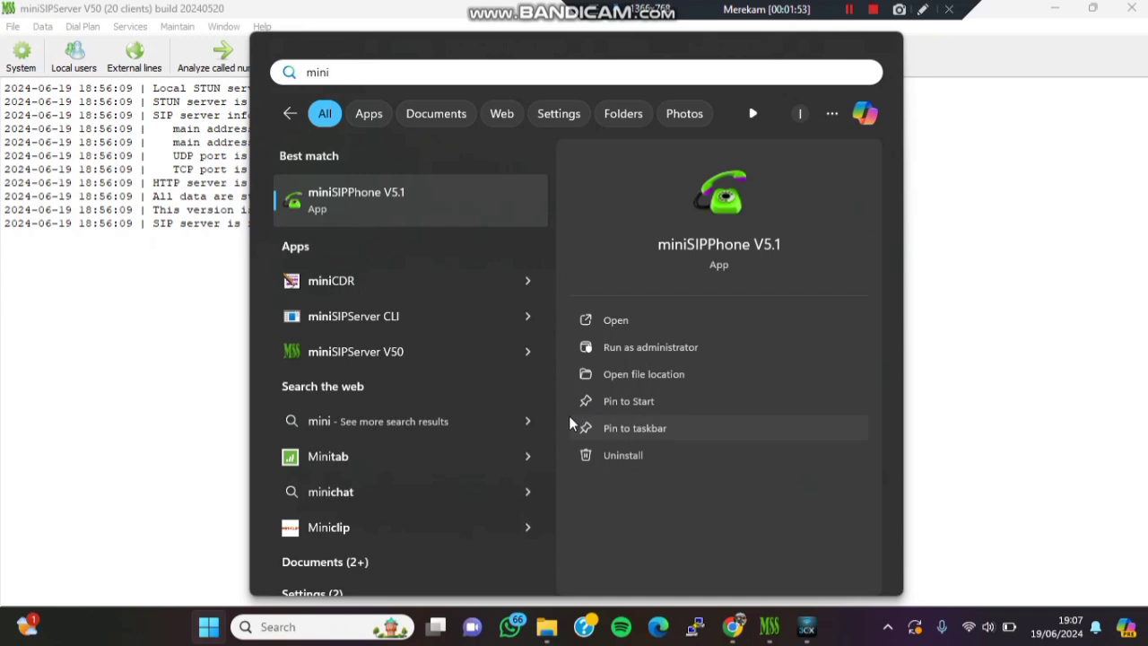
pyautogui.click(665, 327)
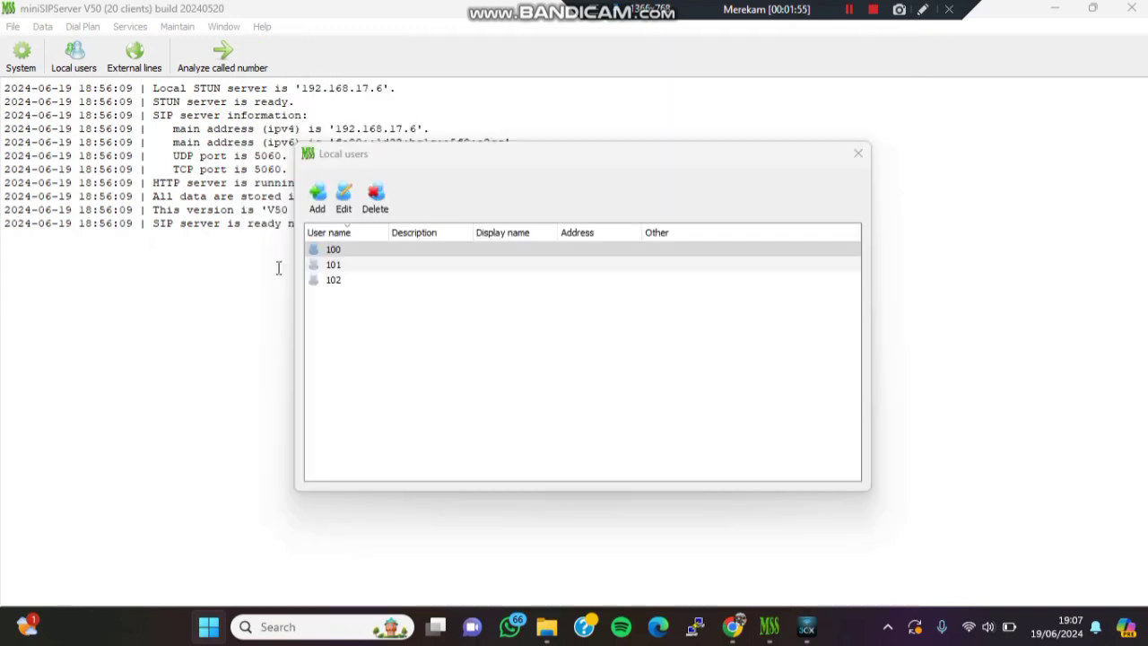
# - Add local user 104 with its password, then close the Local users list
pyautogui.click(311, 212)
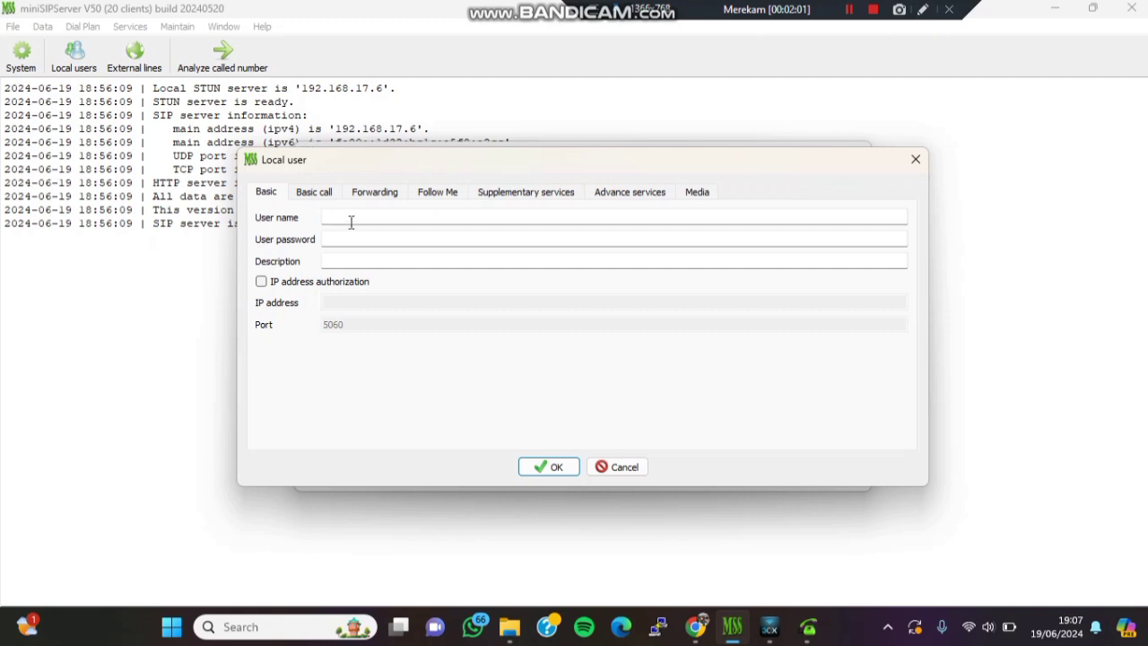
pyautogui.write('104')
pyautogui.click(356, 233)
pyautogui.write('104')
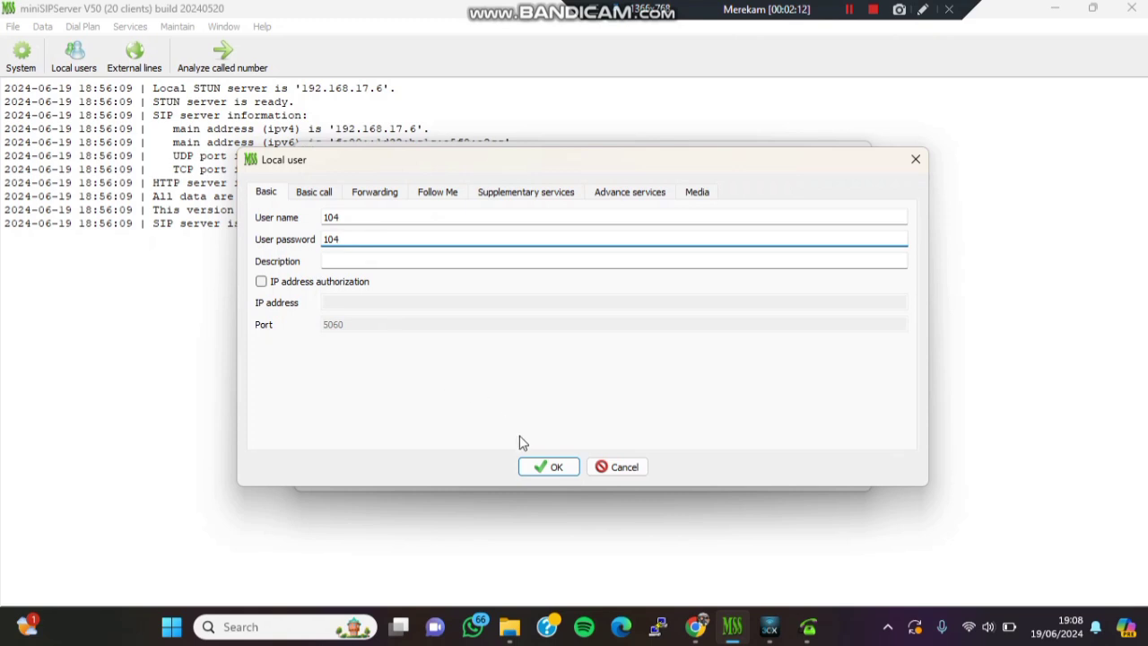
pyautogui.click(537, 468)
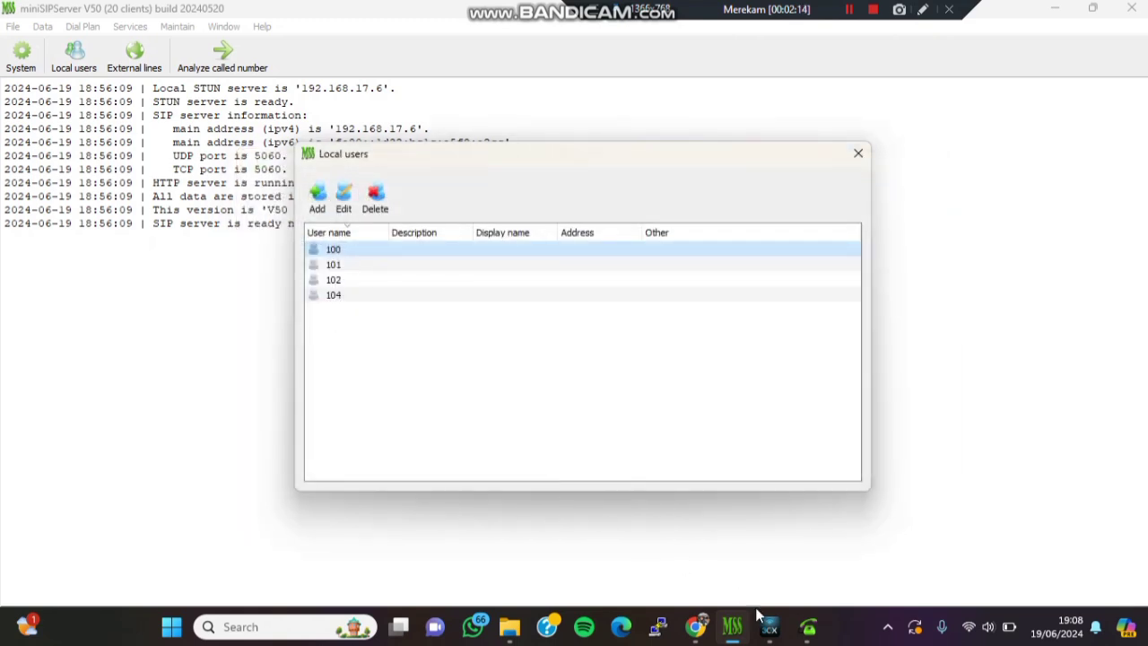
pyautogui.moveTo(808, 632)
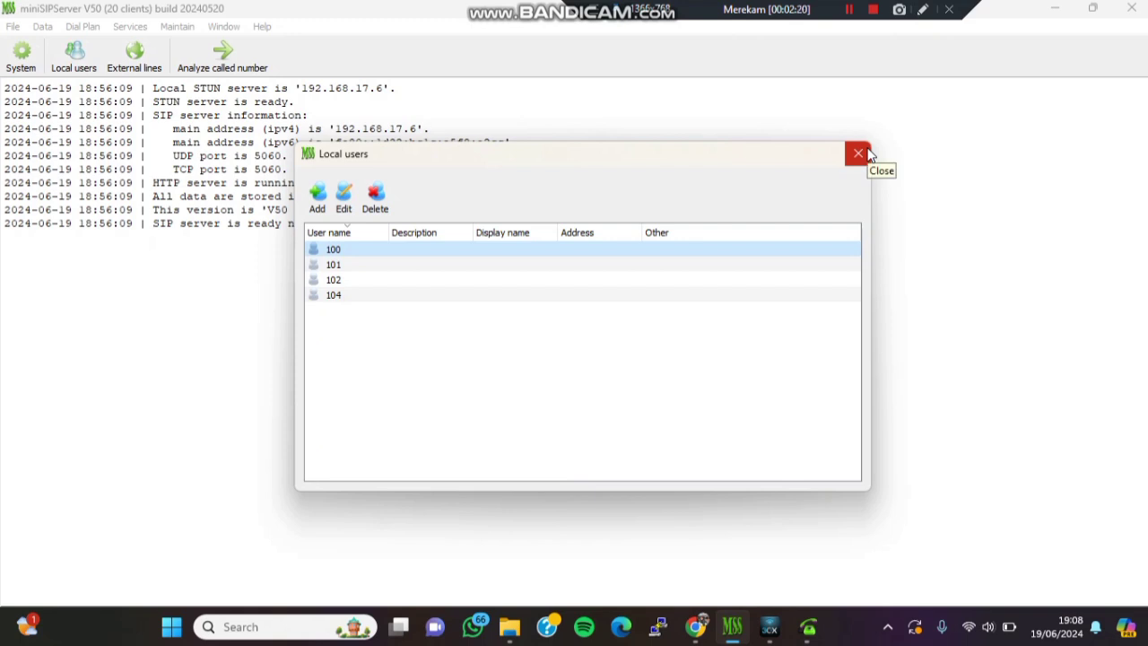
pyautogui.click(866, 155)
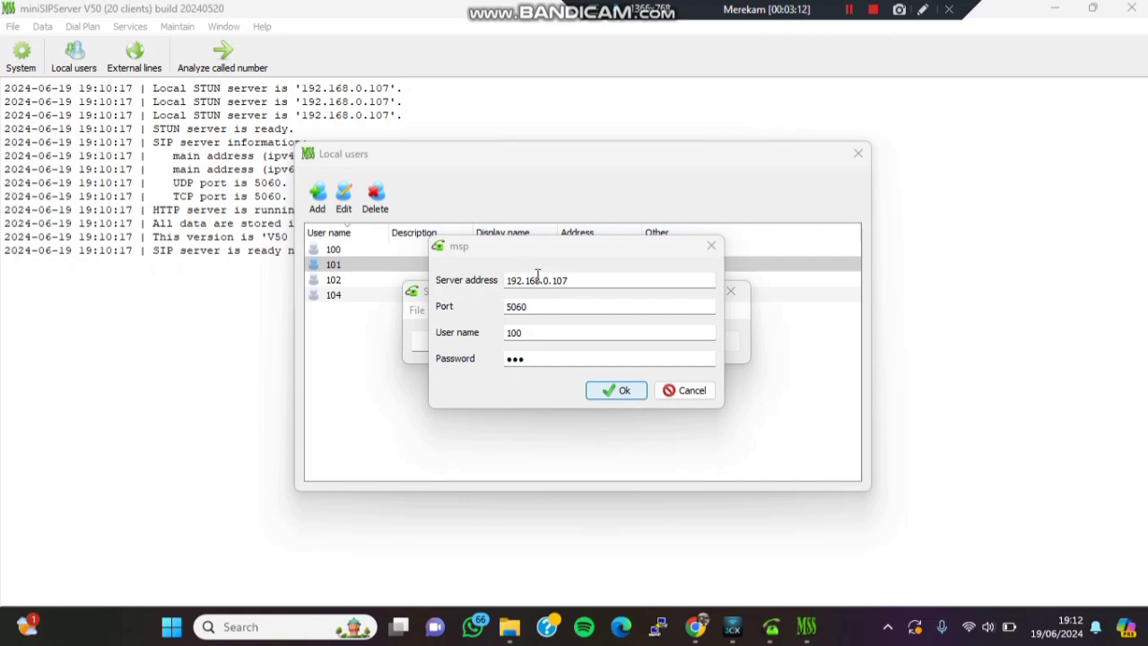
# - Change the phone account's user name from 100 to 104, update its password, and save
pyautogui.click(537, 332)
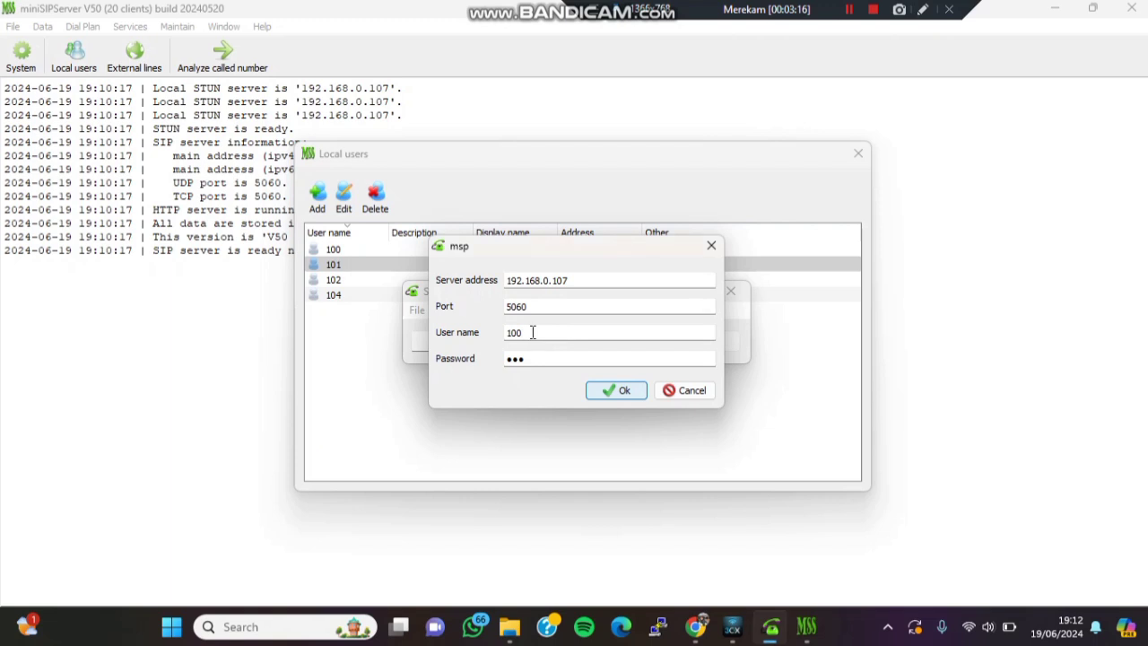
pyautogui.press('BackSpace')
pyautogui.write('4')
pyautogui.click(530, 359)
pyautogui.press('BackSpace')
pyautogui.press('BackSpace')
pyautogui.press('BackSpace')
pyautogui.press('BackSpace')
pyautogui.write('104')
pyautogui.click(616, 390)
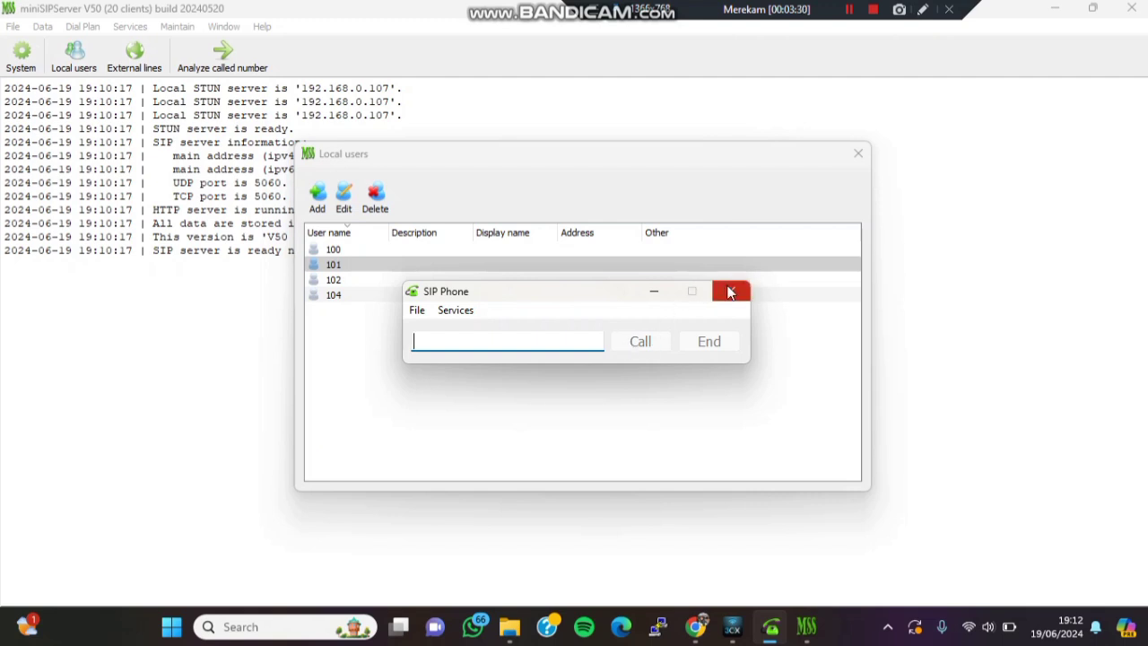
# - Verify the account under File > SIP account, then close SIP Phone and Local users
pyautogui.click(415, 311)
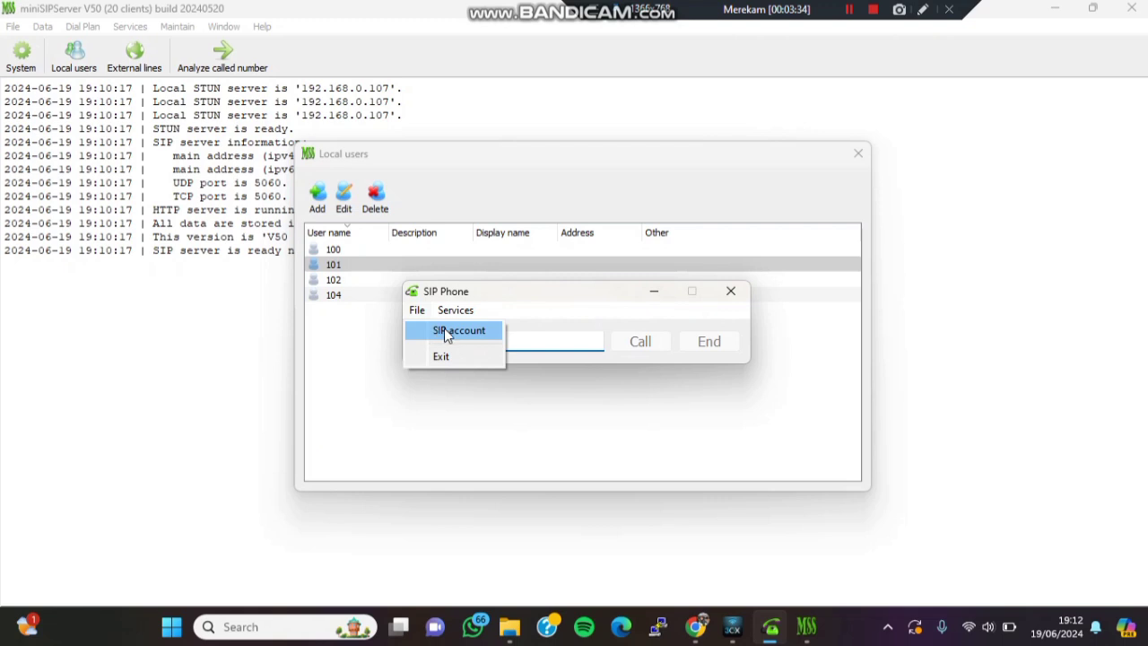
pyautogui.click(442, 330)
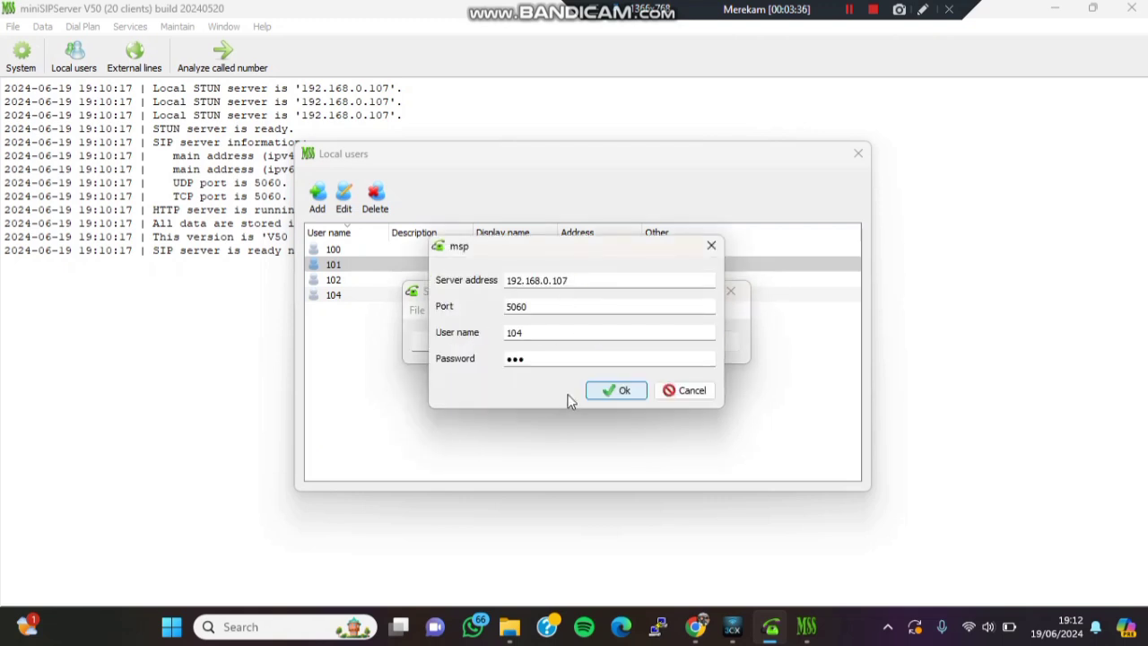
pyautogui.click(600, 395)
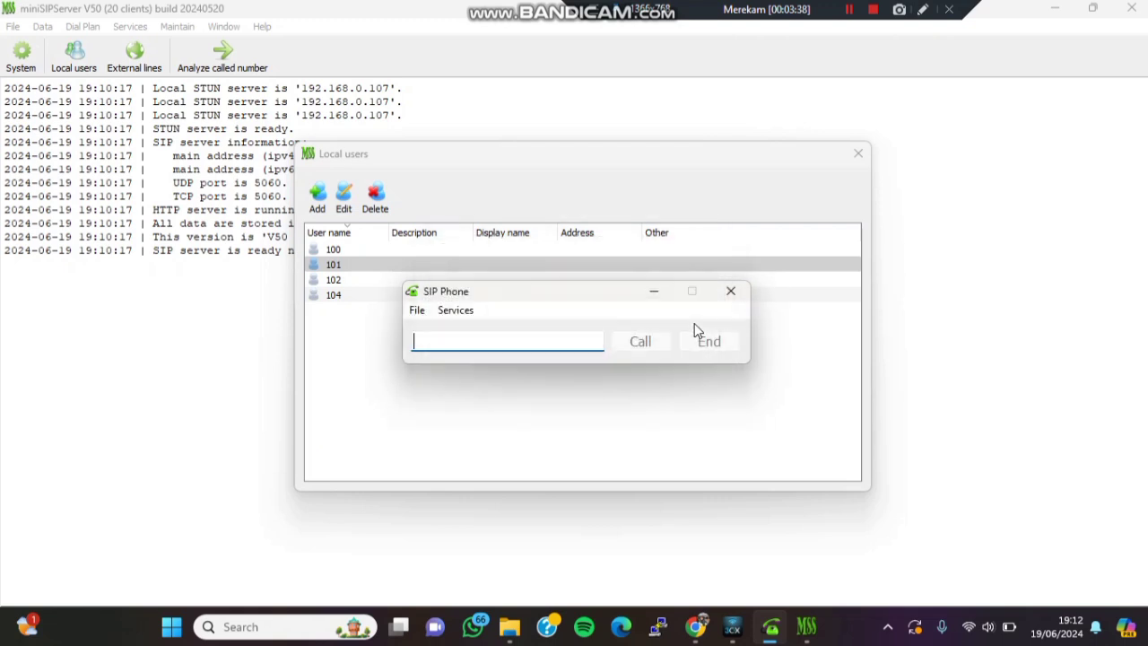
pyautogui.click(731, 289)
pyautogui.click(857, 154)
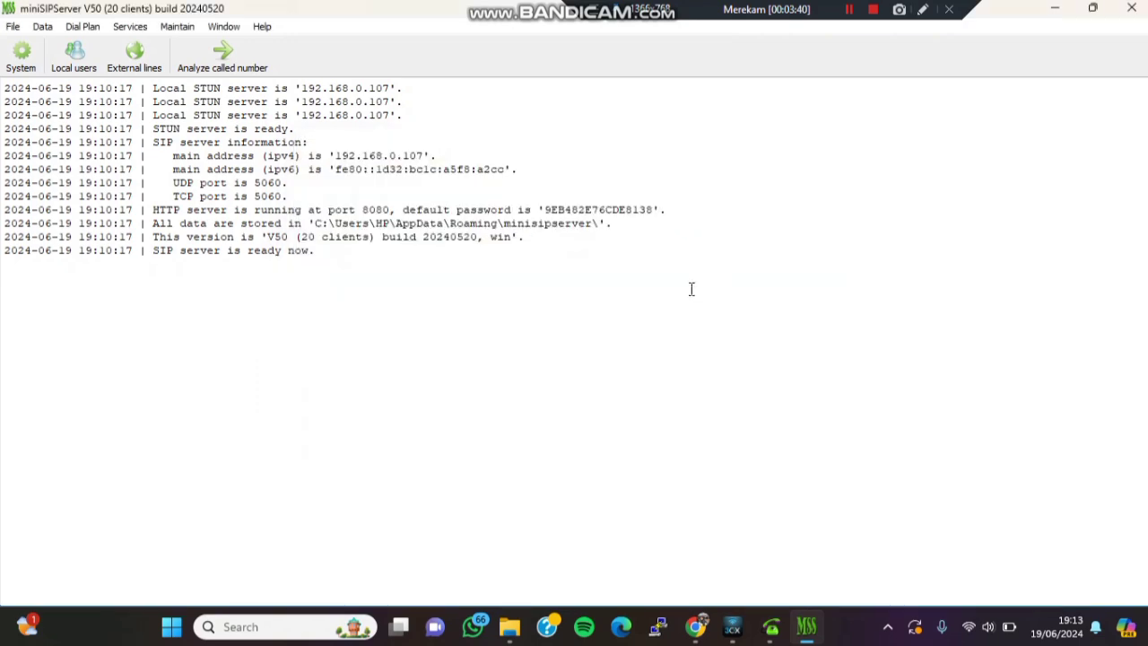